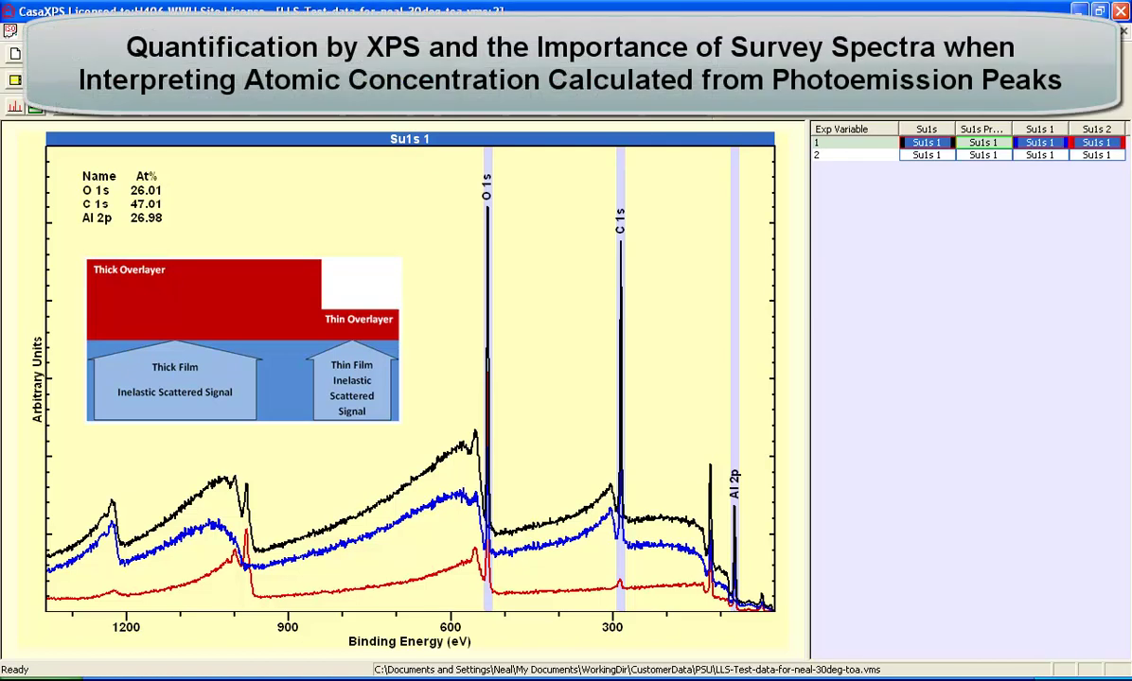
# Overlay the two row 2 survey spectra in the plot tile
pyautogui.click(927, 155)
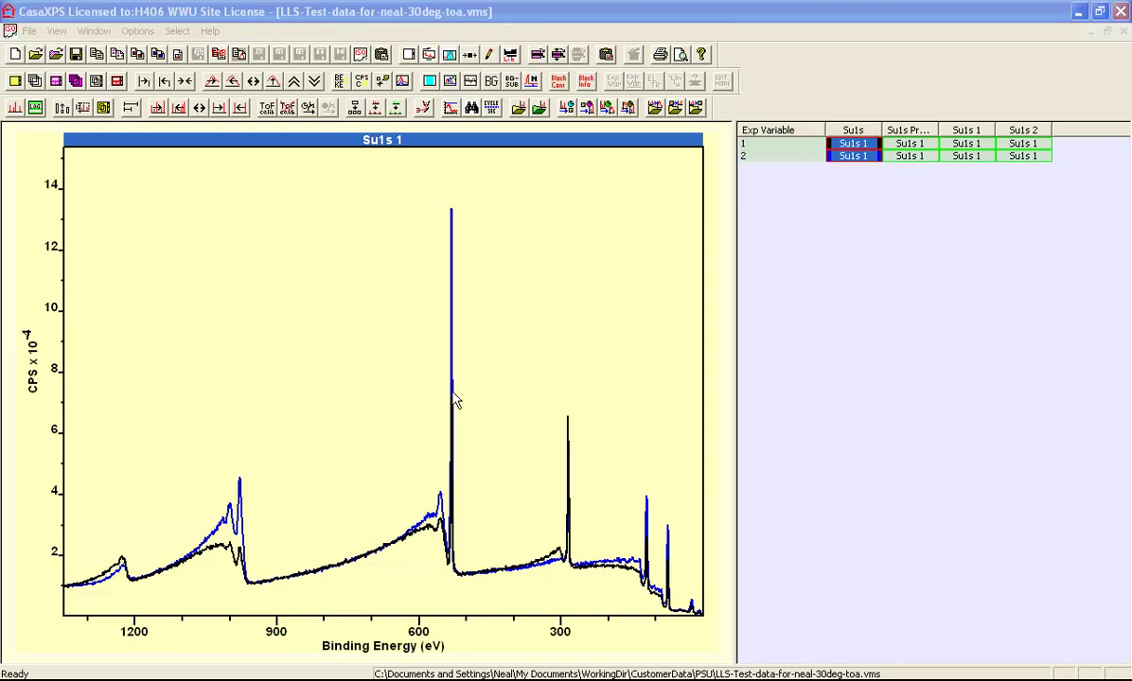
# Open the element library, offset the surveys vertically by 50%, and show intensity in arbitrary units
pyautogui.click(512, 55)
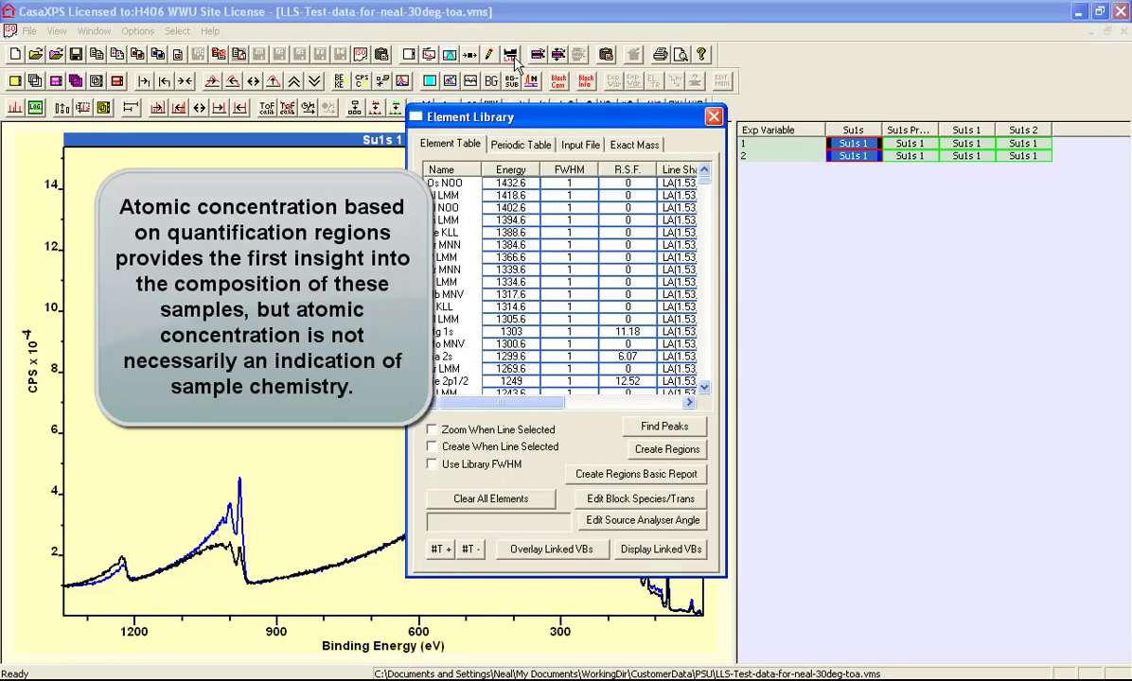
pyautogui.moveTo(510, 121); pyautogui.dragTo(868, 222)
pyautogui.click(408, 55)
pyautogui.click(408, 147)
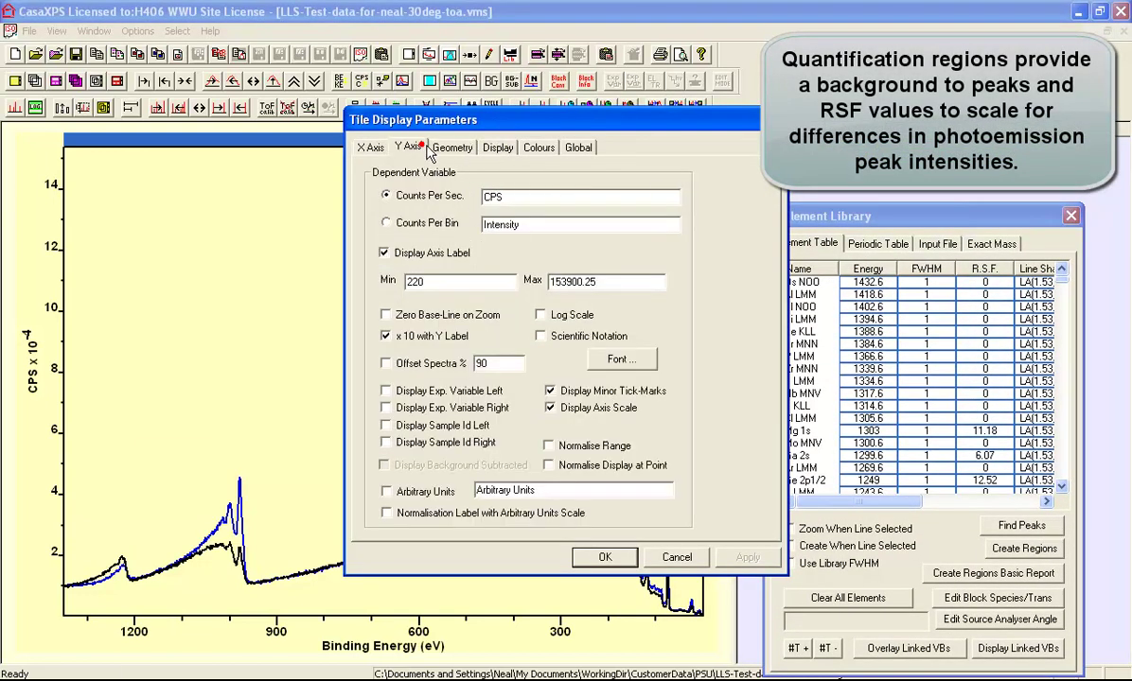
pyautogui.click(390, 363)
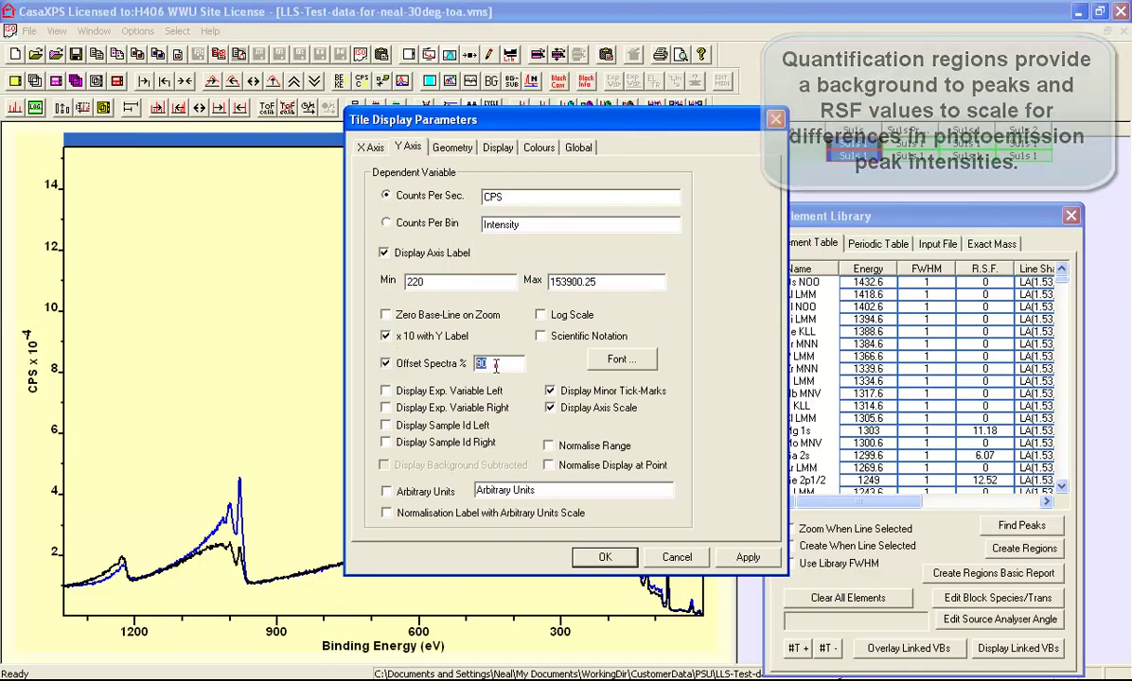
pyautogui.write('50')
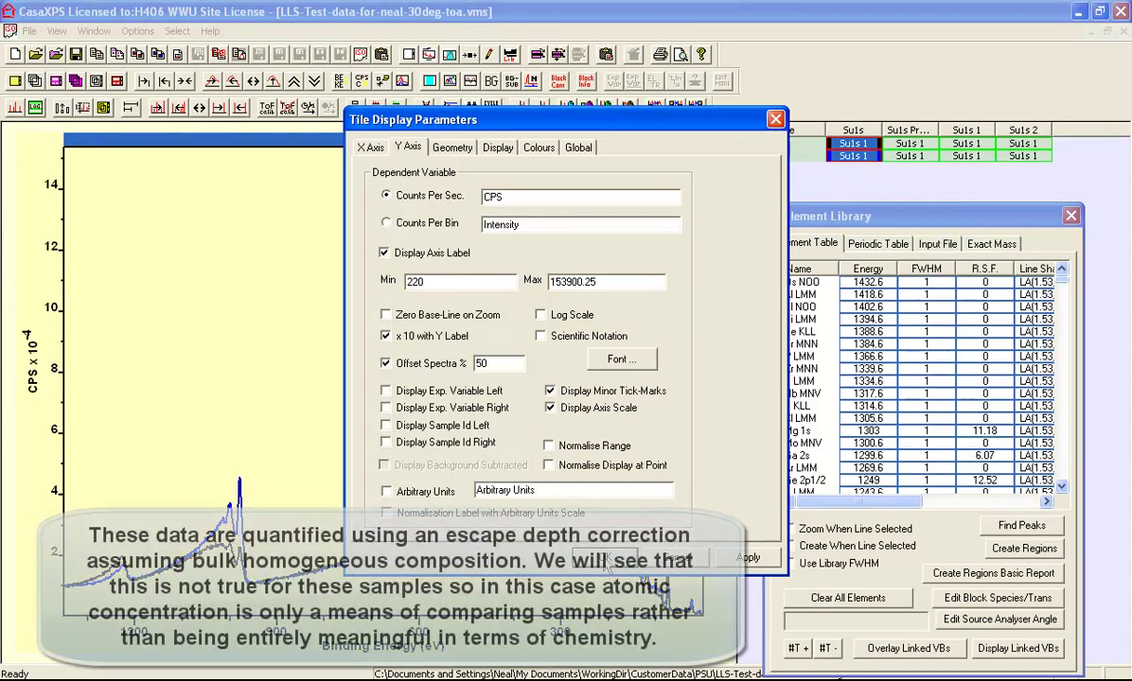
pyautogui.click(605, 557)
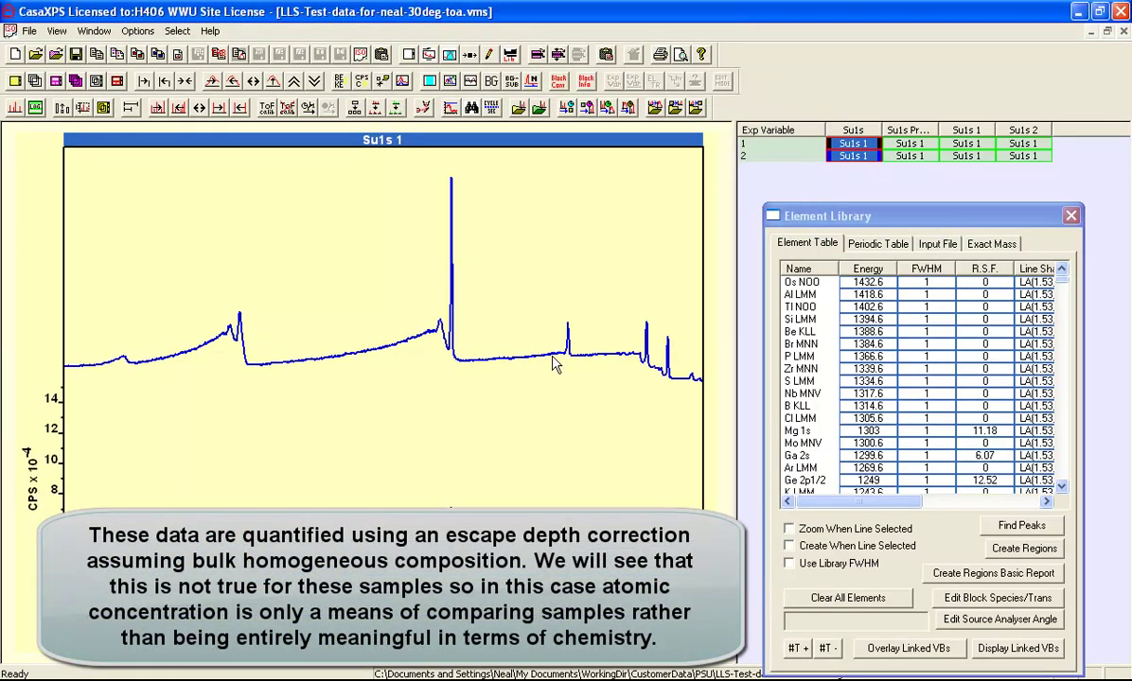
pyautogui.click(362, 83)
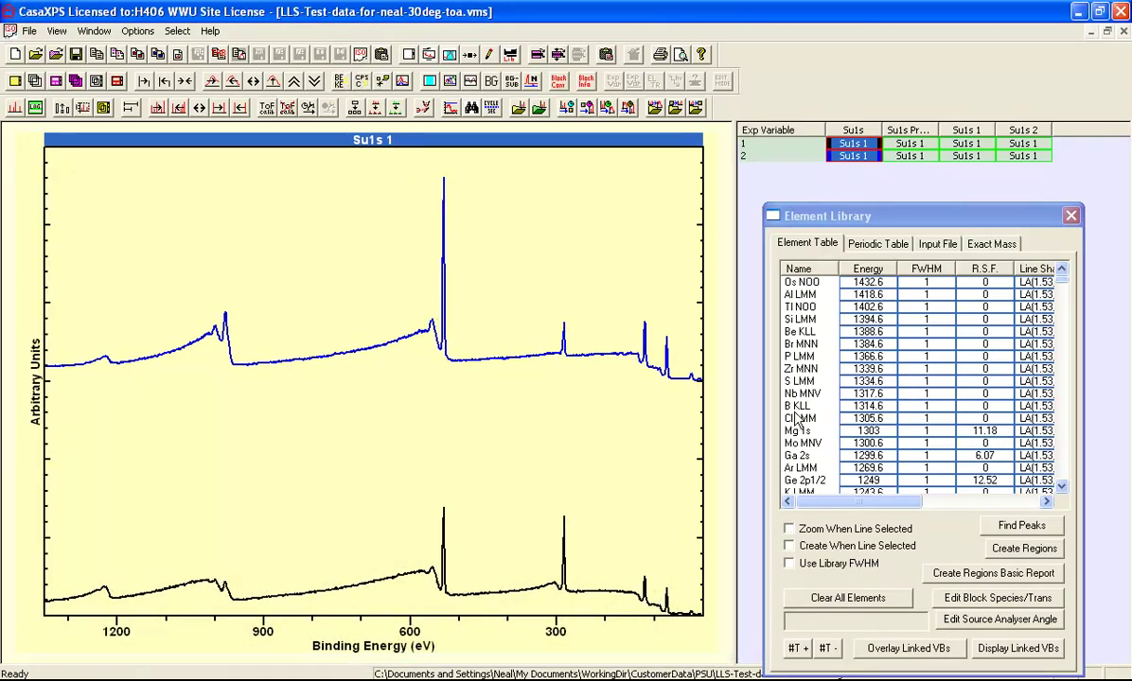
# Create O 1s, C 1s and Al 2p regions with an At% table, then zoom to Al 2p and back
pyautogui.click(872, 247)
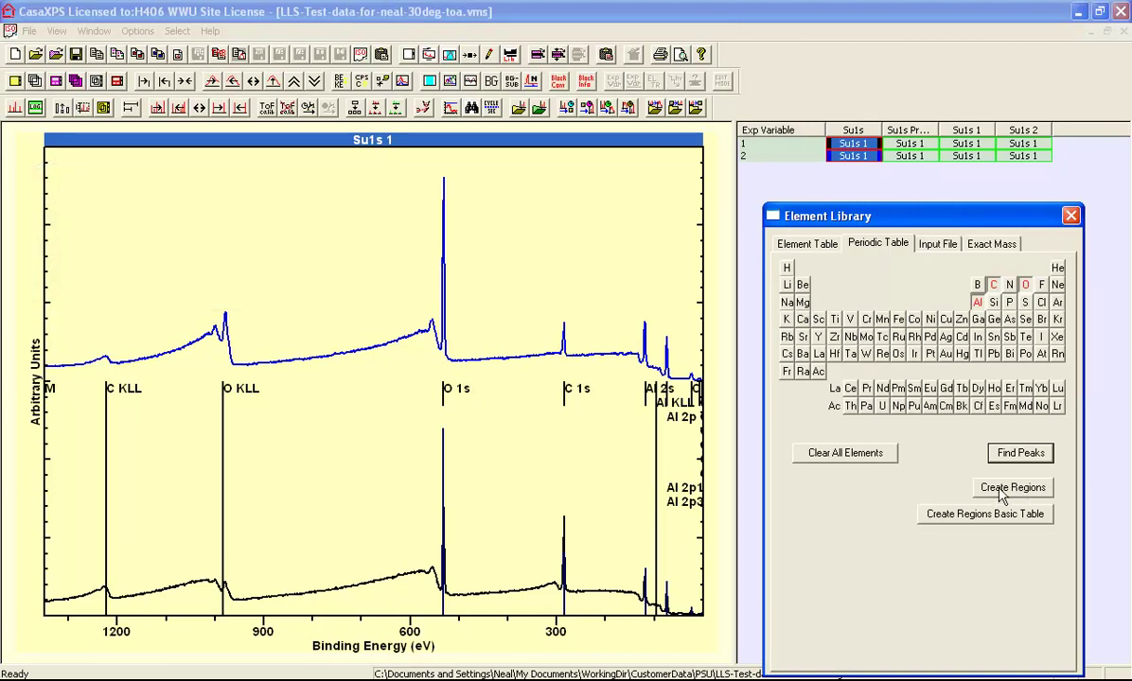
pyautogui.click(991, 514)
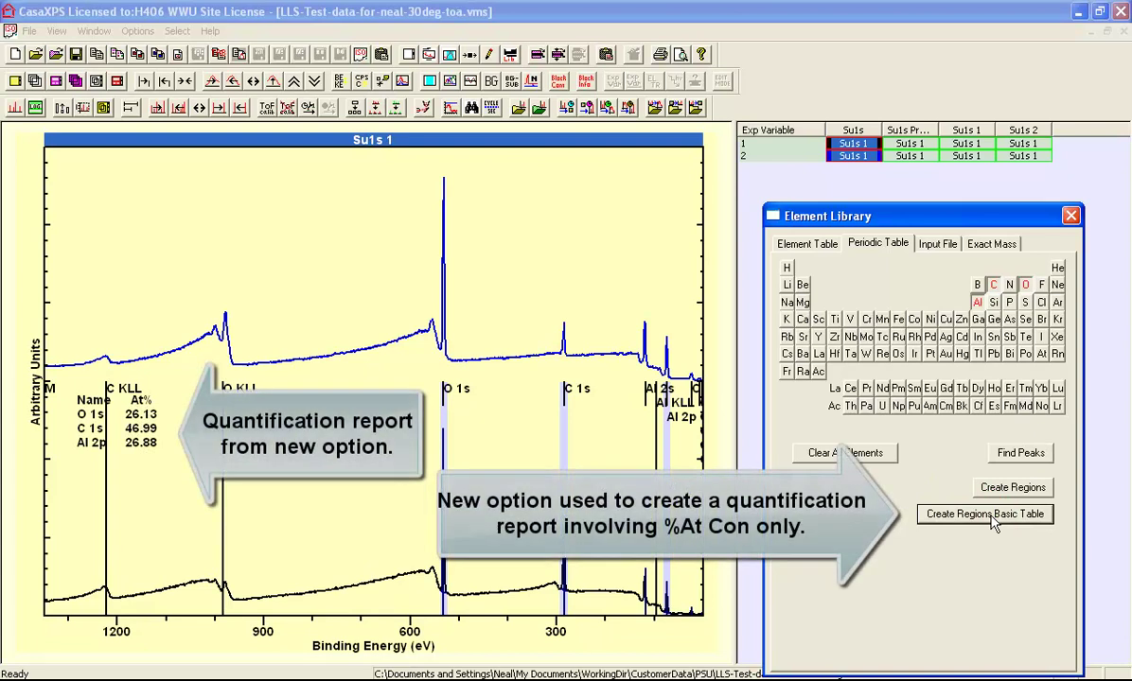
pyautogui.click(165, 82)
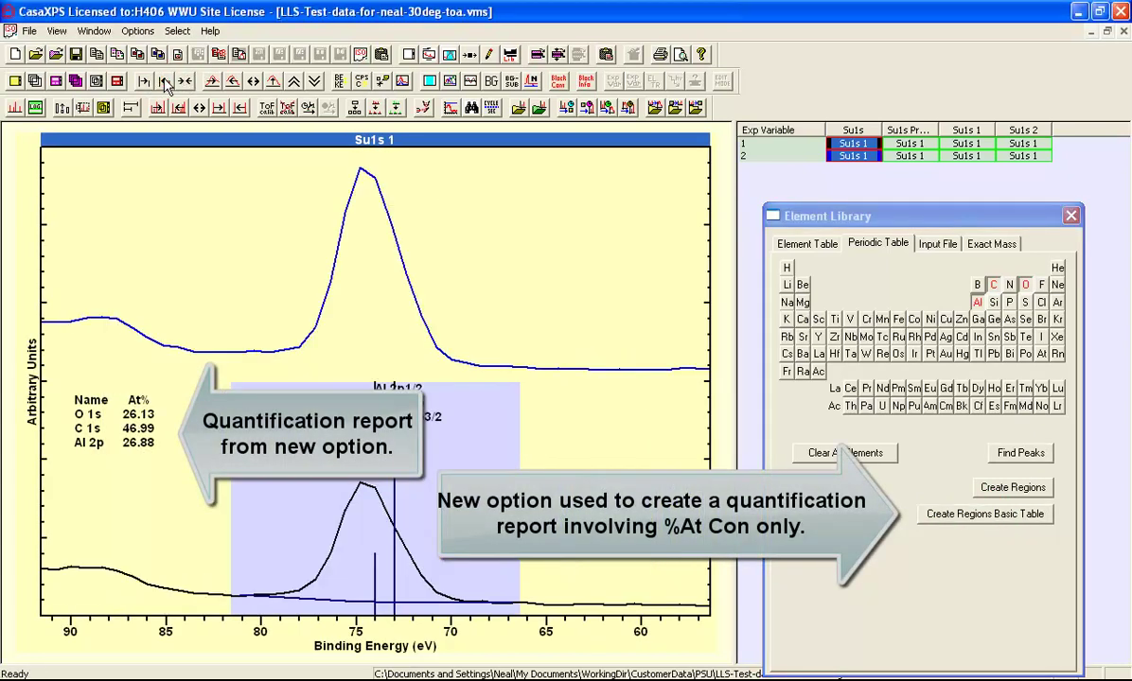
pyautogui.click(164, 83)
pyautogui.click(165, 82)
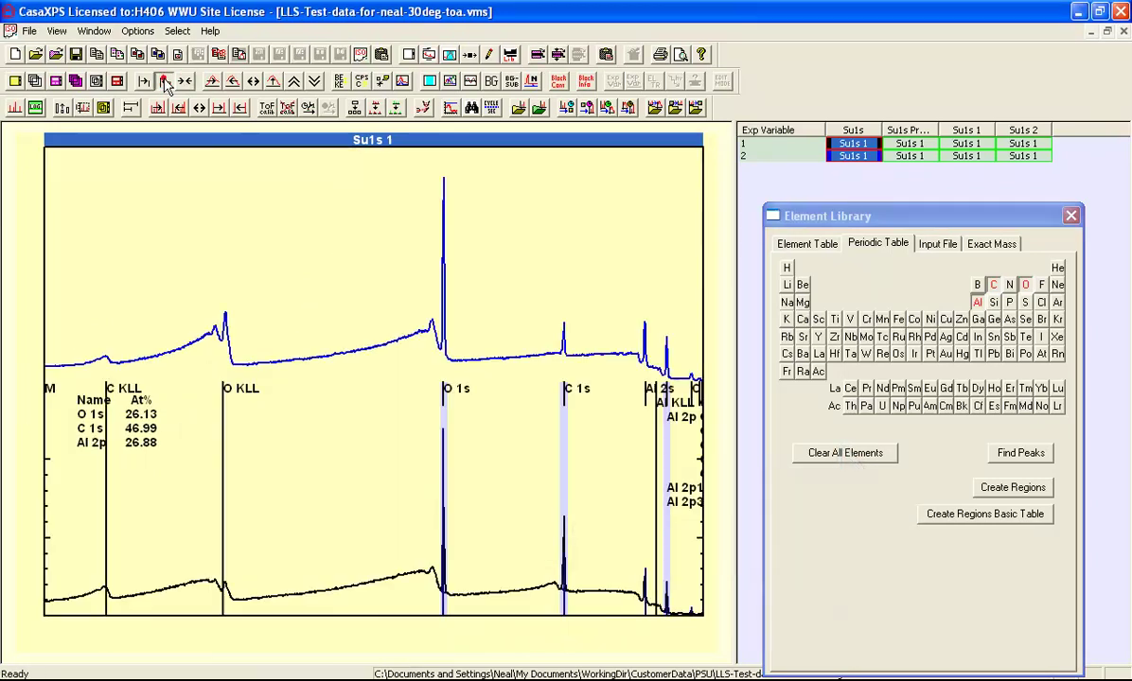
# Open the region parameters and move the Al 2p limits to about 82.2 and 65.9 eV
pyautogui.click(429, 54)
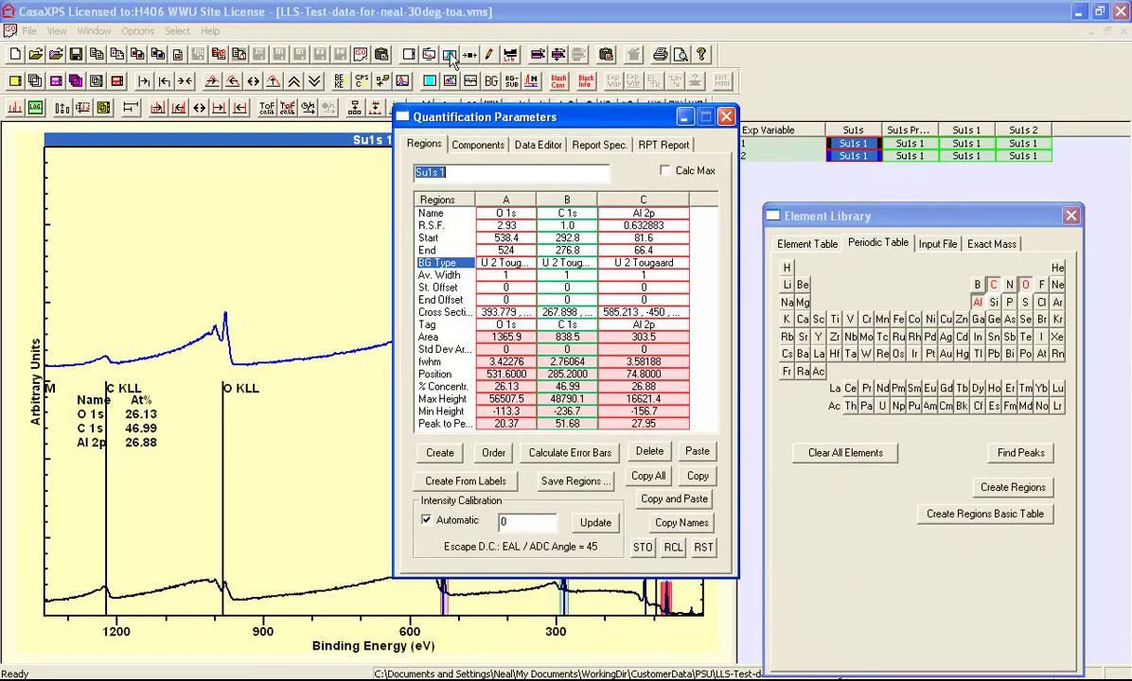
pyautogui.moveTo(484, 117); pyautogui.dragTo(826, 213)
pyautogui.click(265, 165)
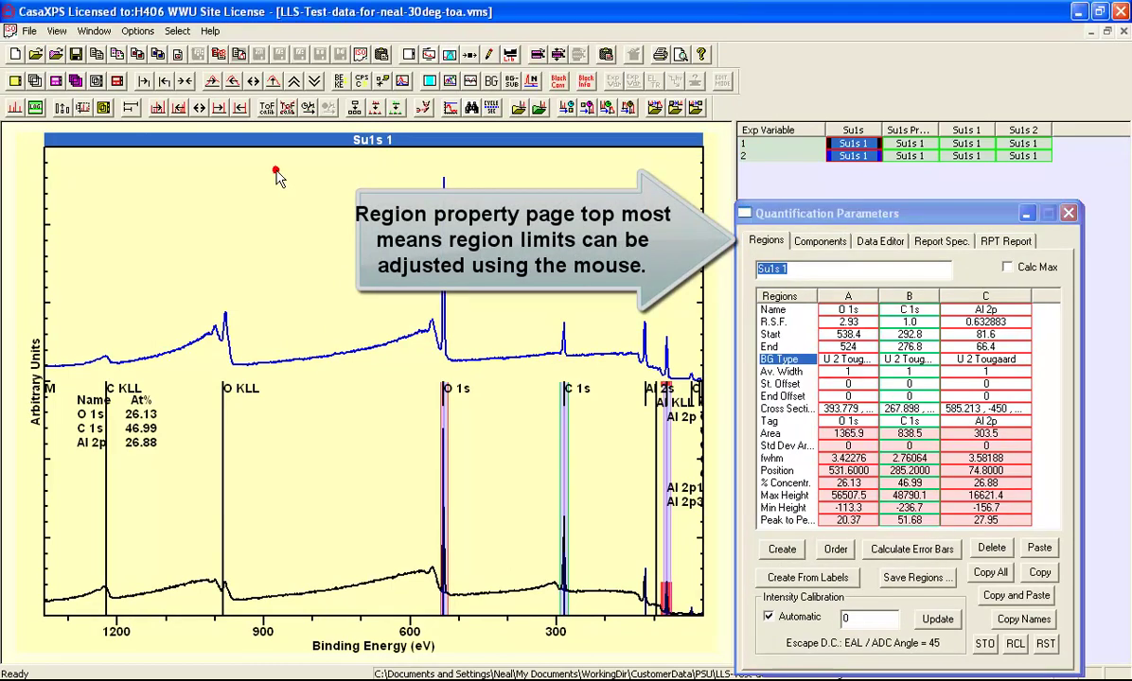
pyautogui.click(166, 82)
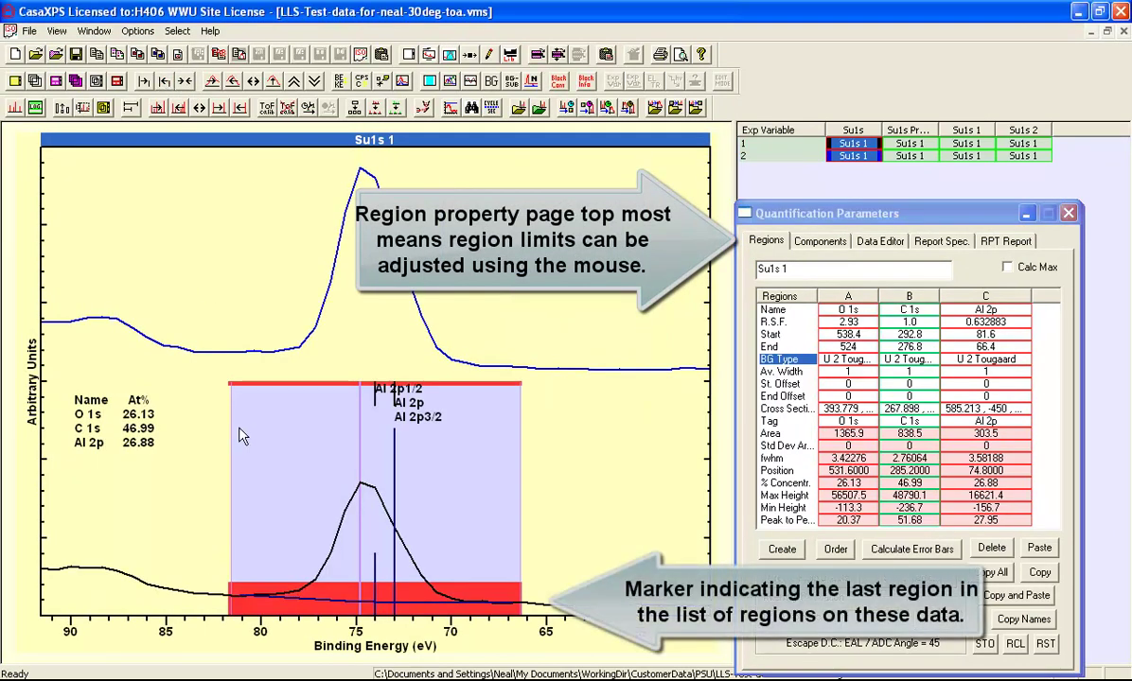
pyautogui.moveTo(240, 442); pyautogui.dragTo(219, 417)
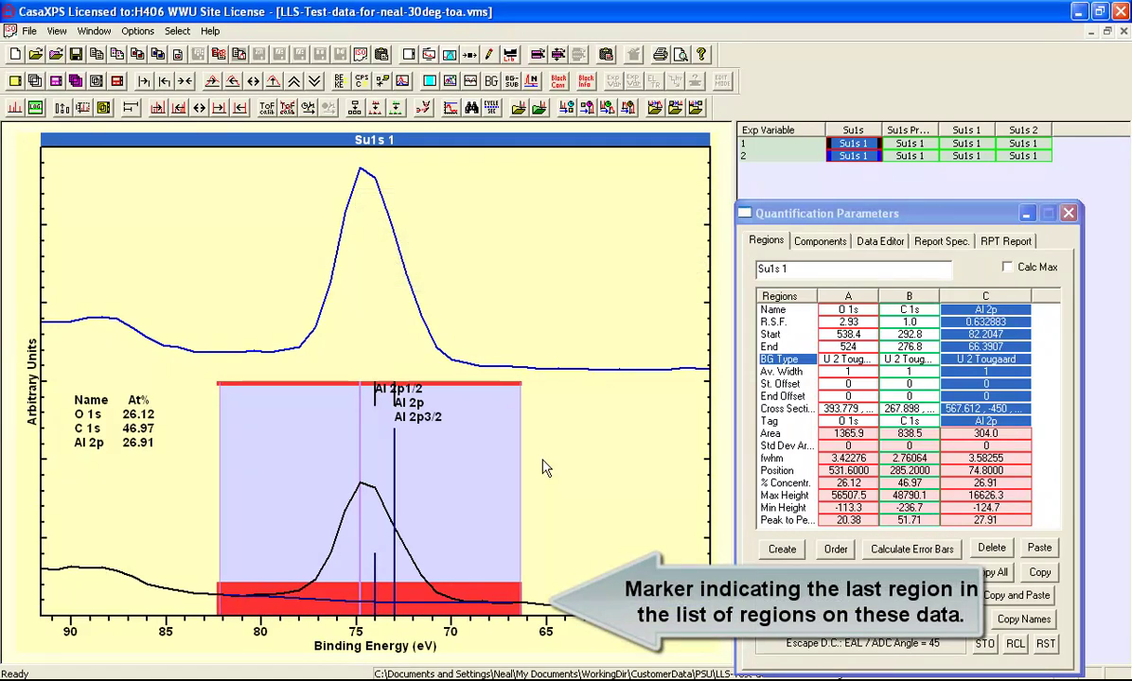
pyautogui.moveTo(521, 461); pyautogui.dragTo(531, 457)
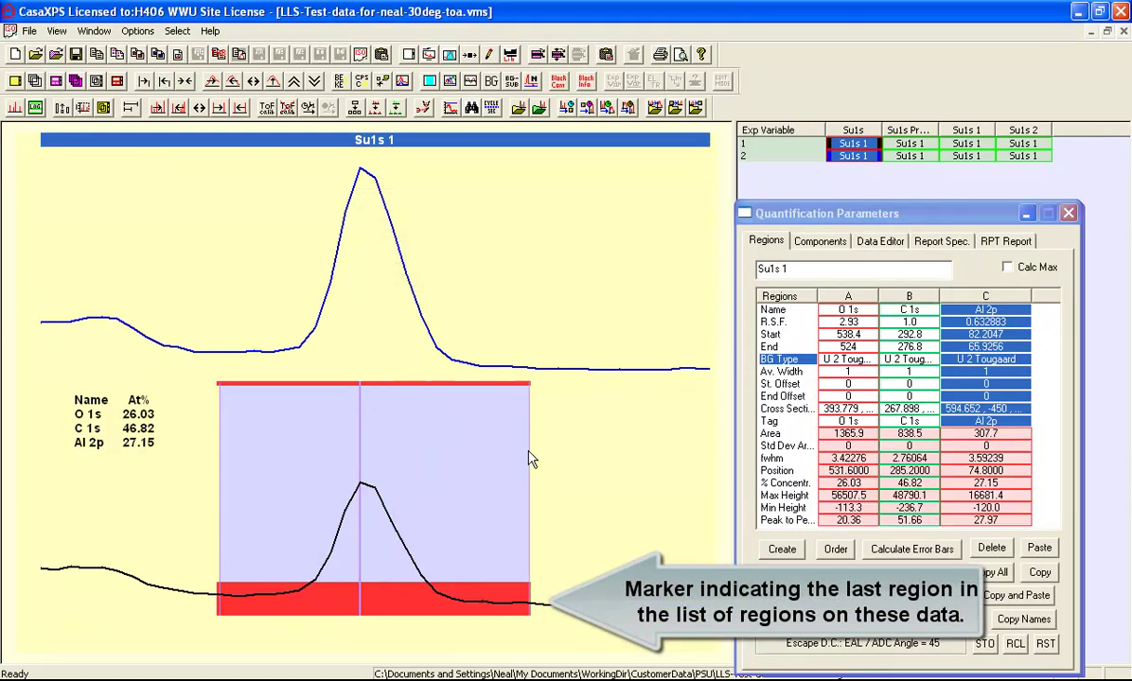
# Set the C 1s limits to 293.44 and about 276.3 eV, and the O 1s end to about 522.9 eV
pyautogui.click(168, 85)
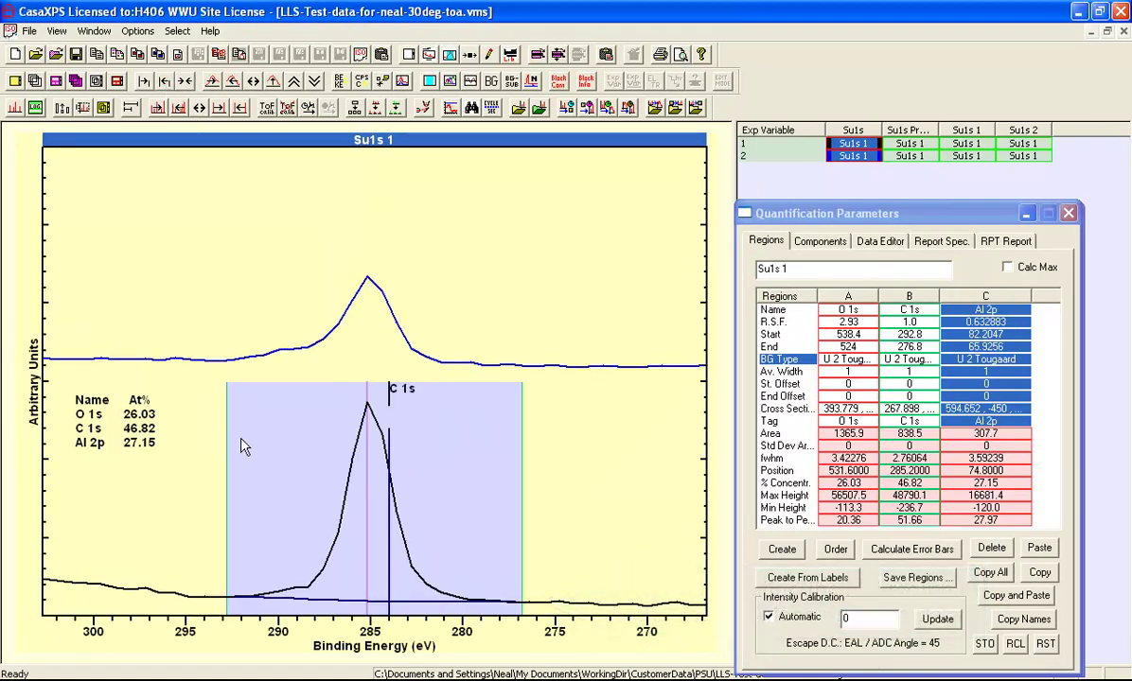
pyautogui.moveTo(227, 440); pyautogui.dragTo(213, 445)
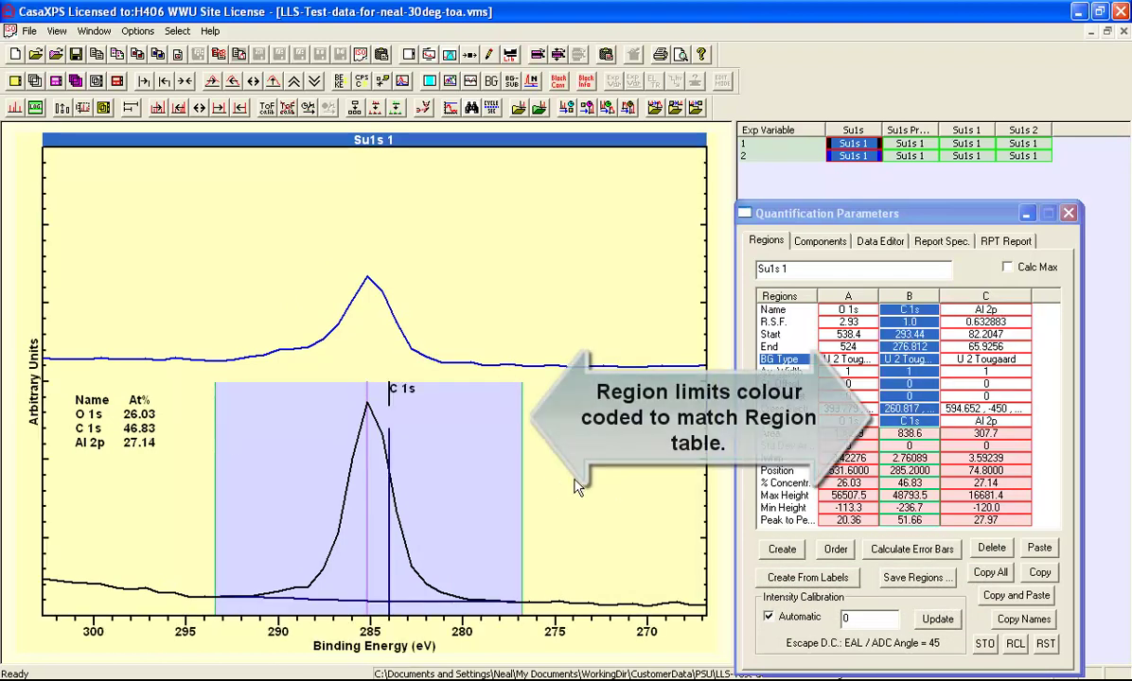
pyautogui.moveTo(521, 457); pyautogui.dragTo(533, 475)
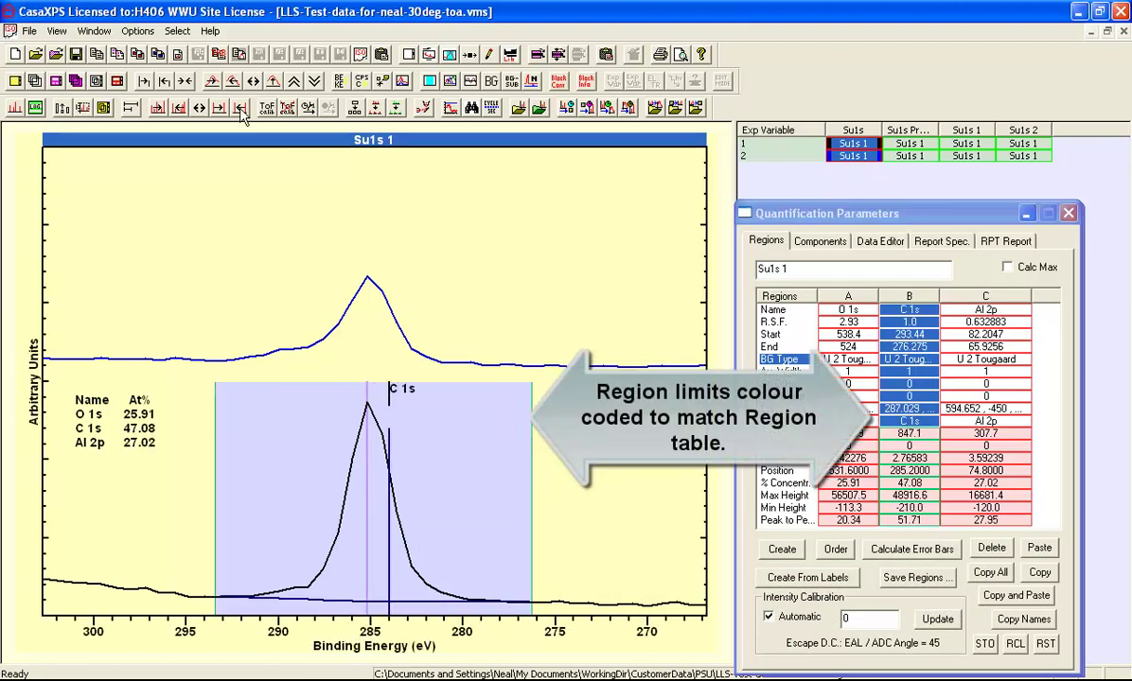
pyautogui.click(163, 83)
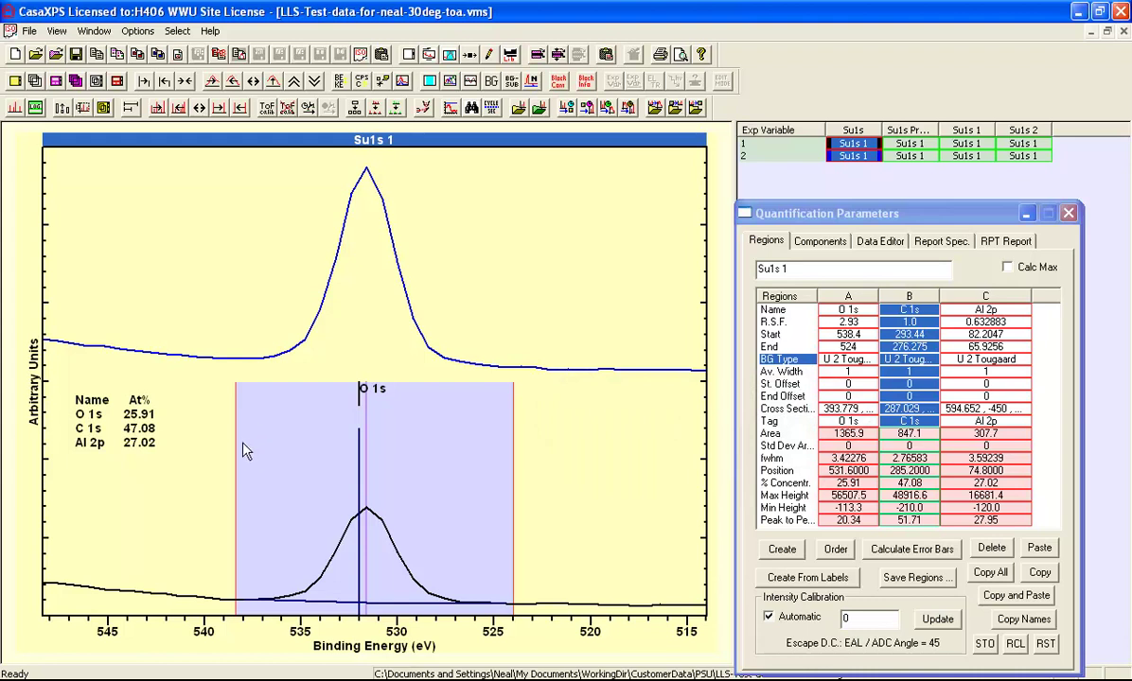
pyautogui.moveTo(514, 473); pyautogui.dragTo(534, 466)
# Close Quantification Parameters and tick Propagate Regions and Annotation in Browser Operations
pyautogui.click(185, 83)
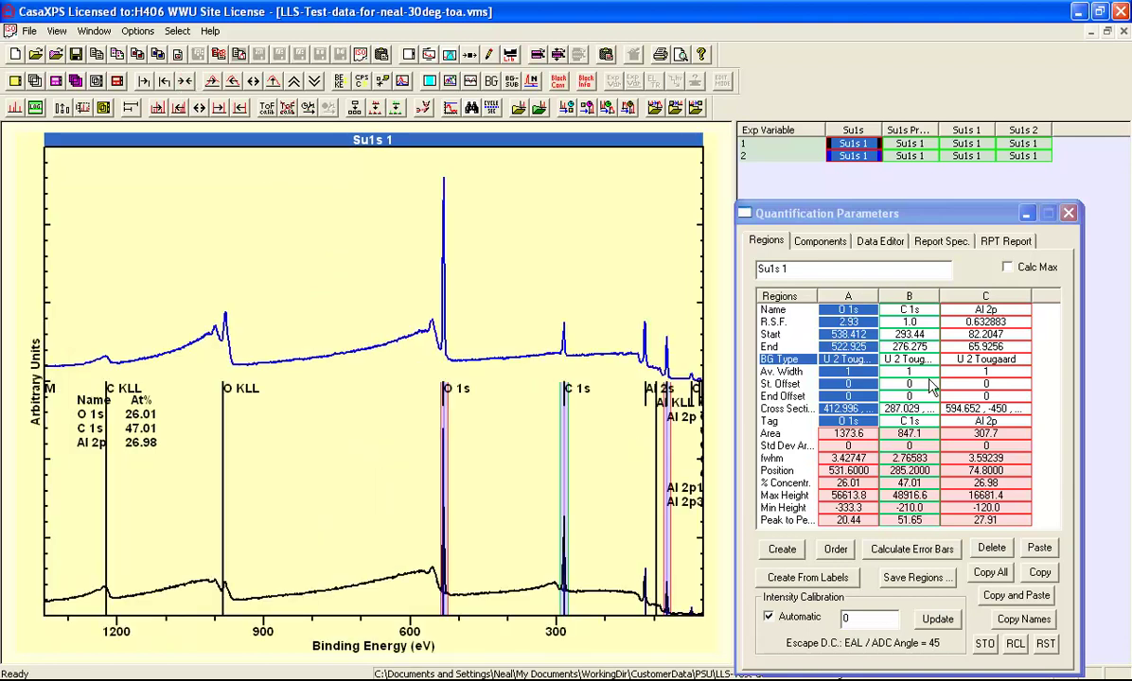
pyautogui.click(1068, 213)
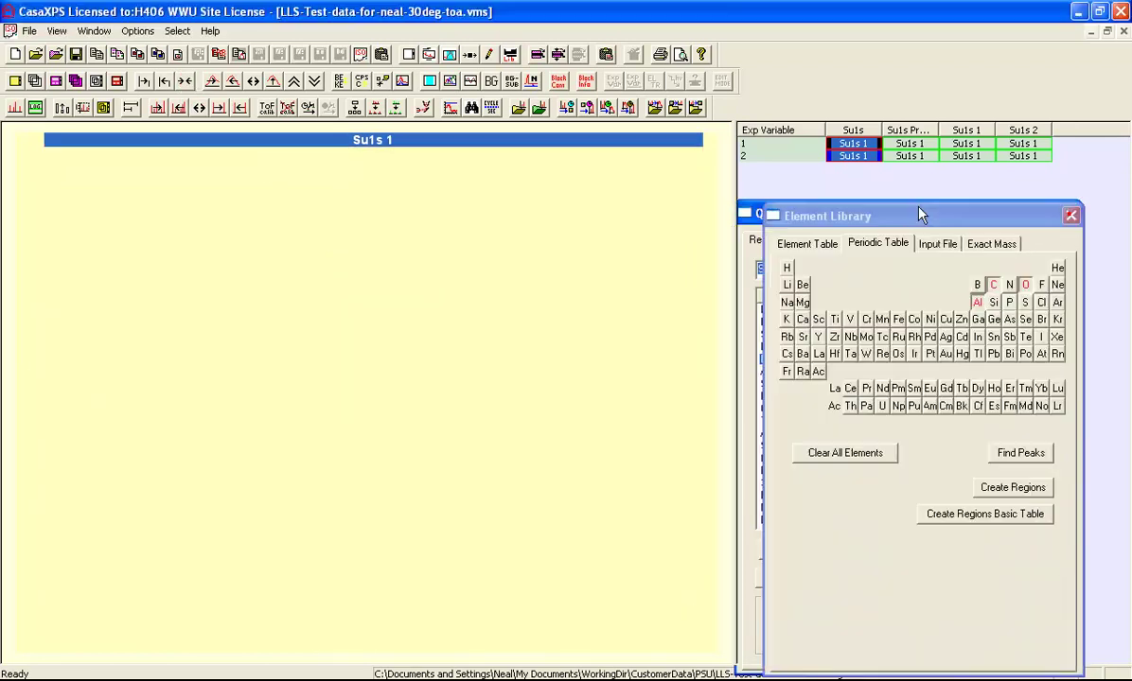
pyautogui.click(369, 407)
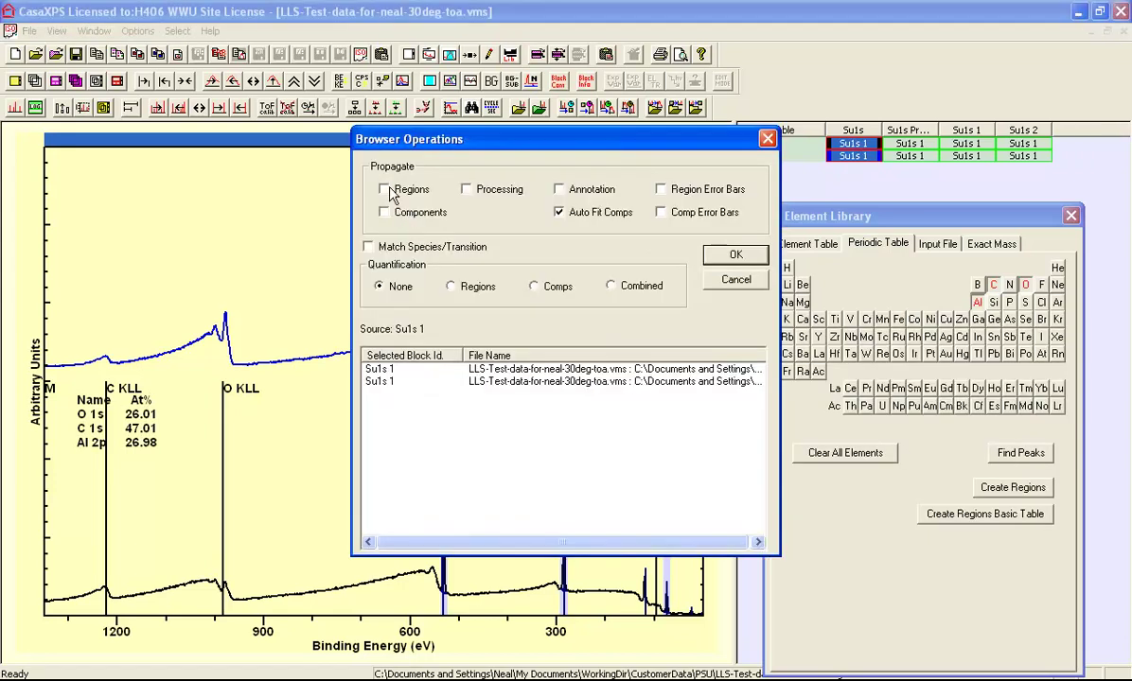
pyautogui.click(386, 189)
pyautogui.click(558, 189)
# Apply the propagation, clear the marked elements, and redisplay the labelled region bands on both surveys
pyautogui.click(736, 255)
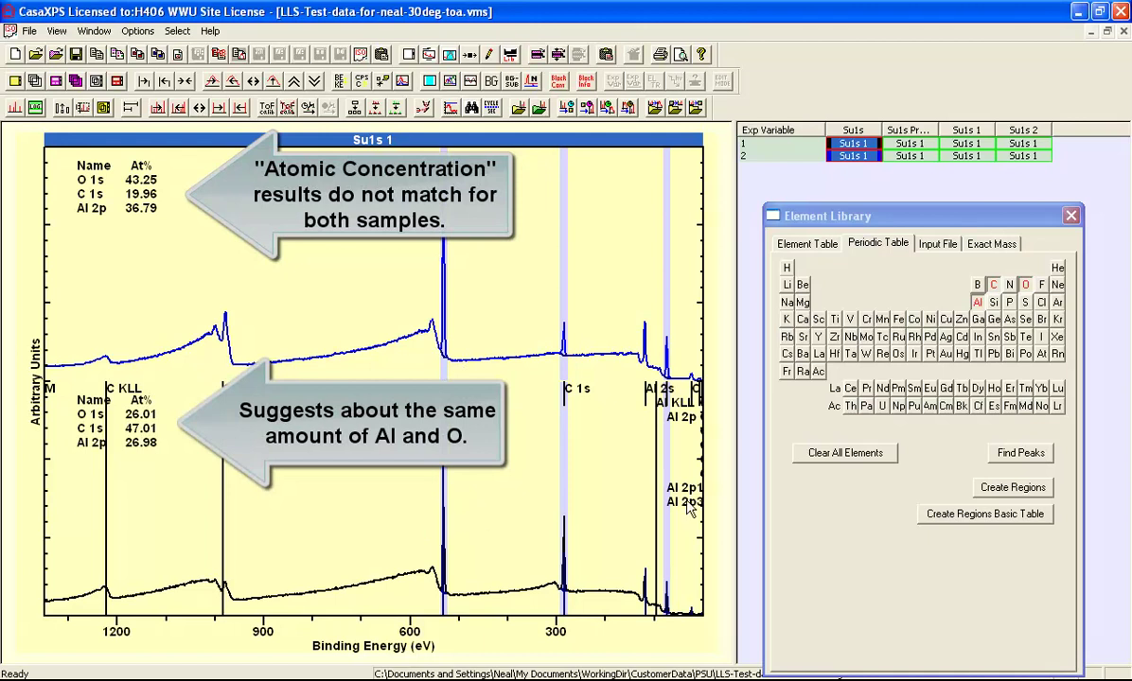
pyautogui.click(877, 457)
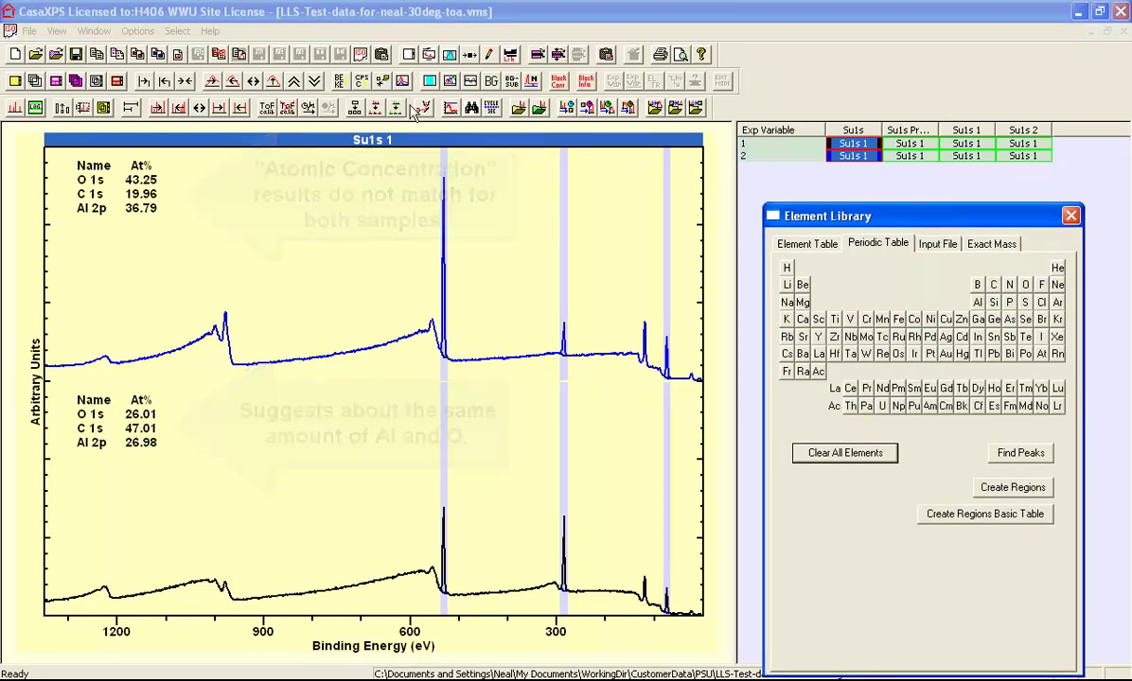
pyautogui.click(430, 83)
pyautogui.click(429, 83)
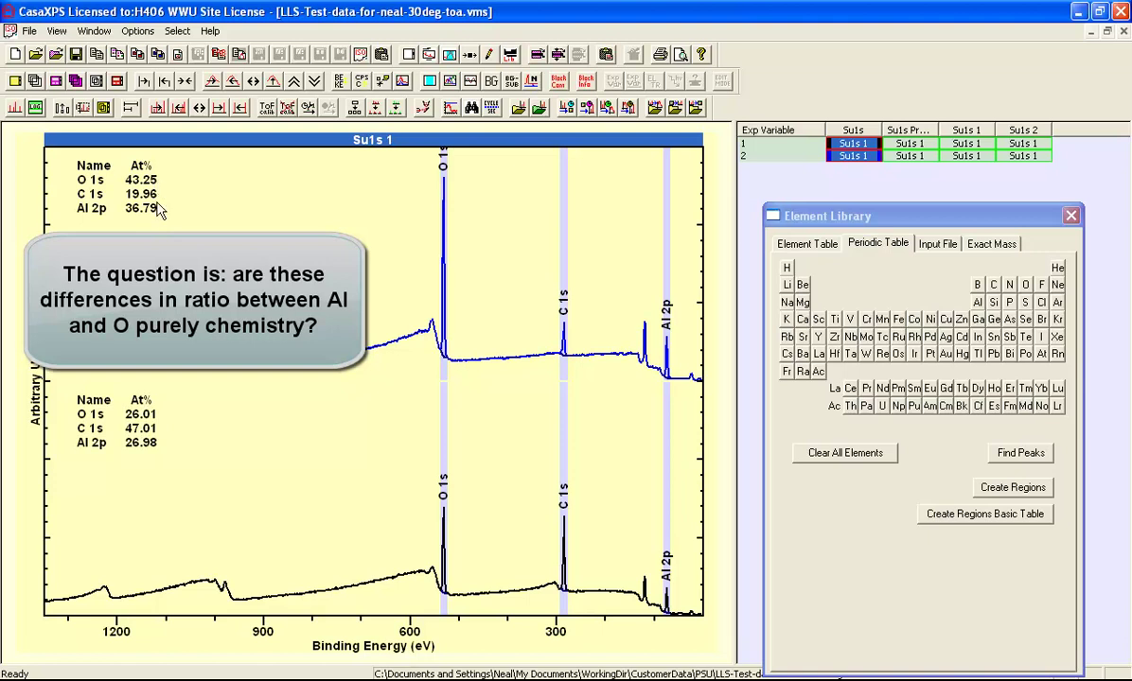
pyautogui.click(946, 507)
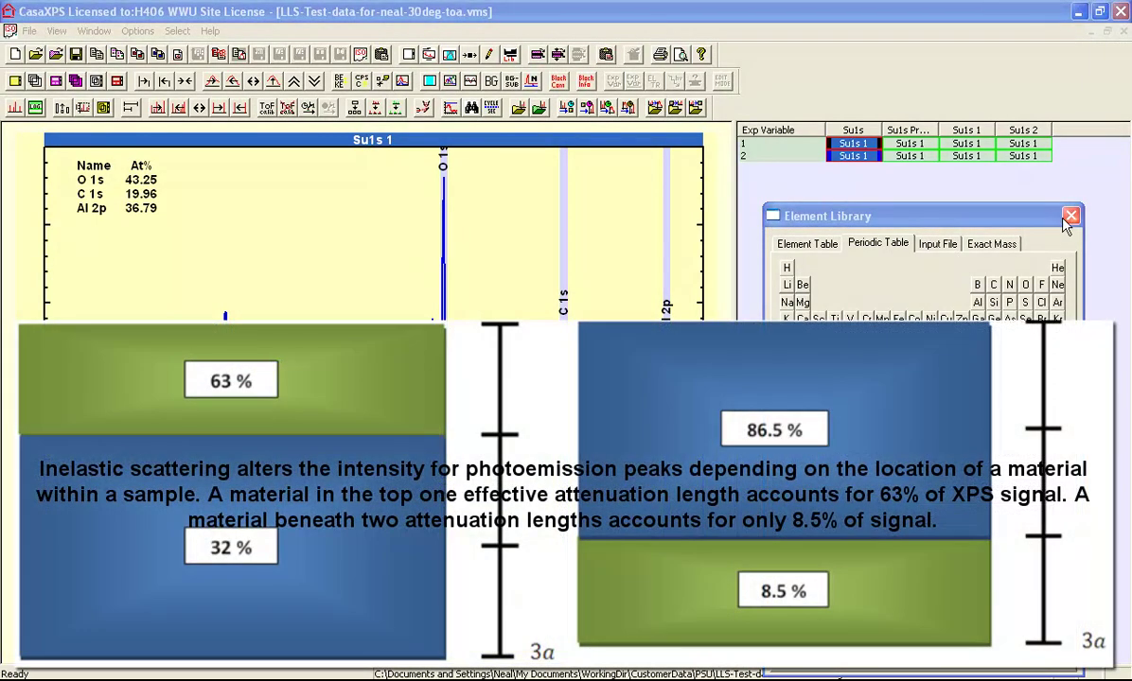
# Close the Element Library and switch to the CasaXP1 window via the Window menu
pyautogui.click(1071, 217)
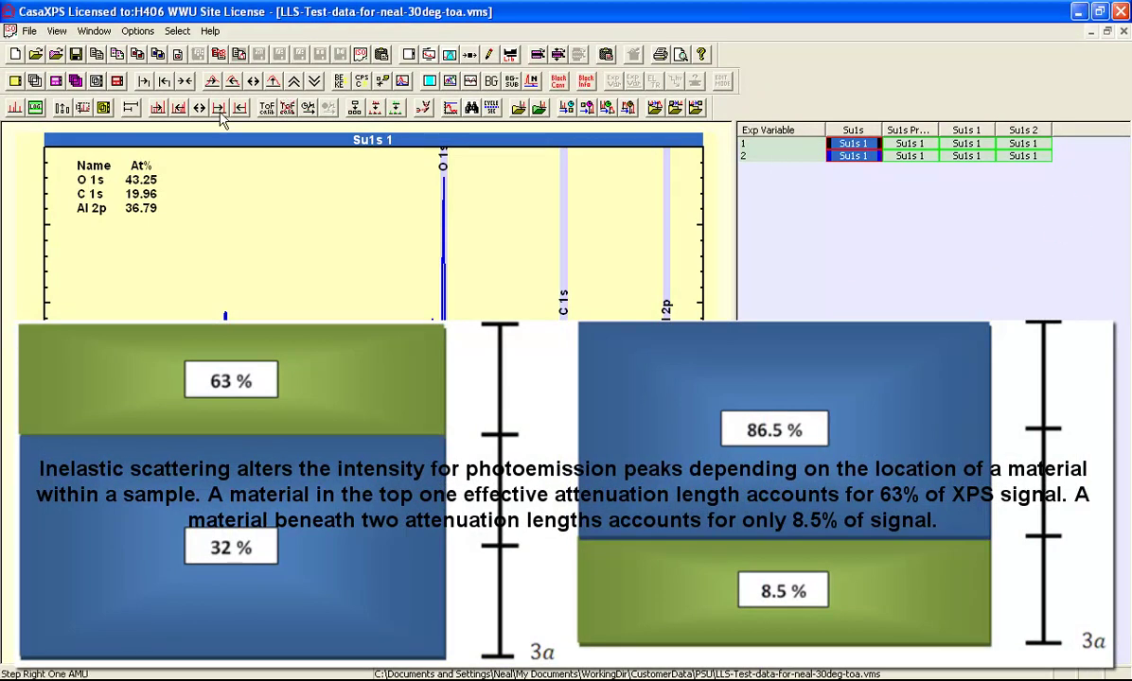
pyautogui.click(95, 34)
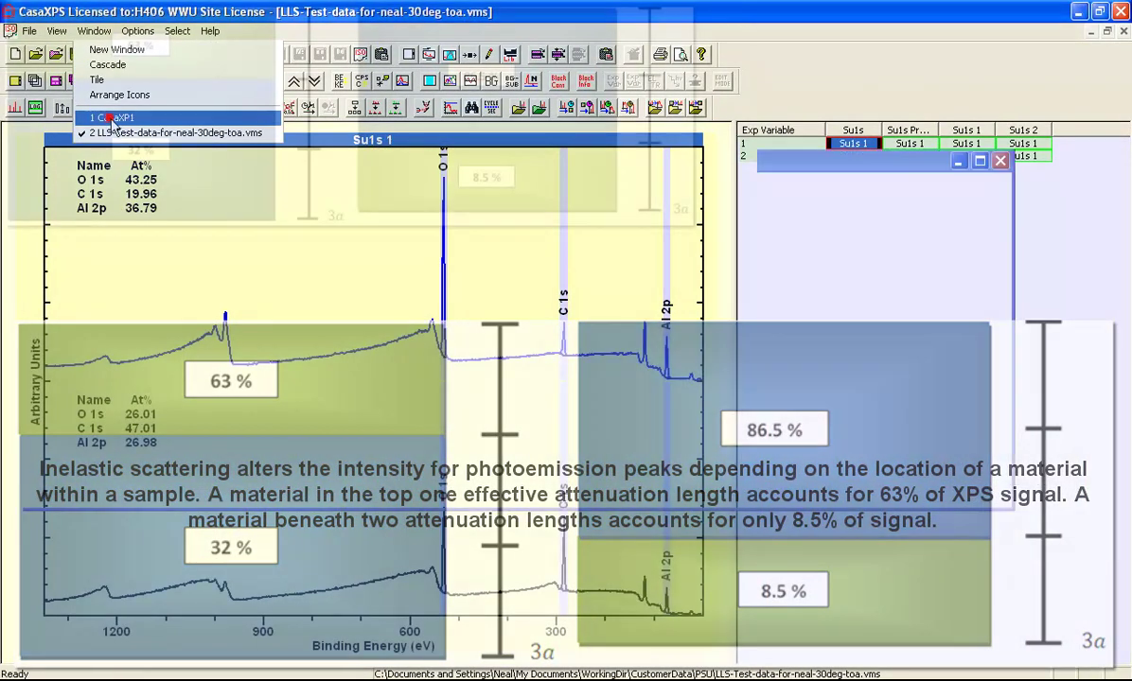
pyautogui.click(108, 117)
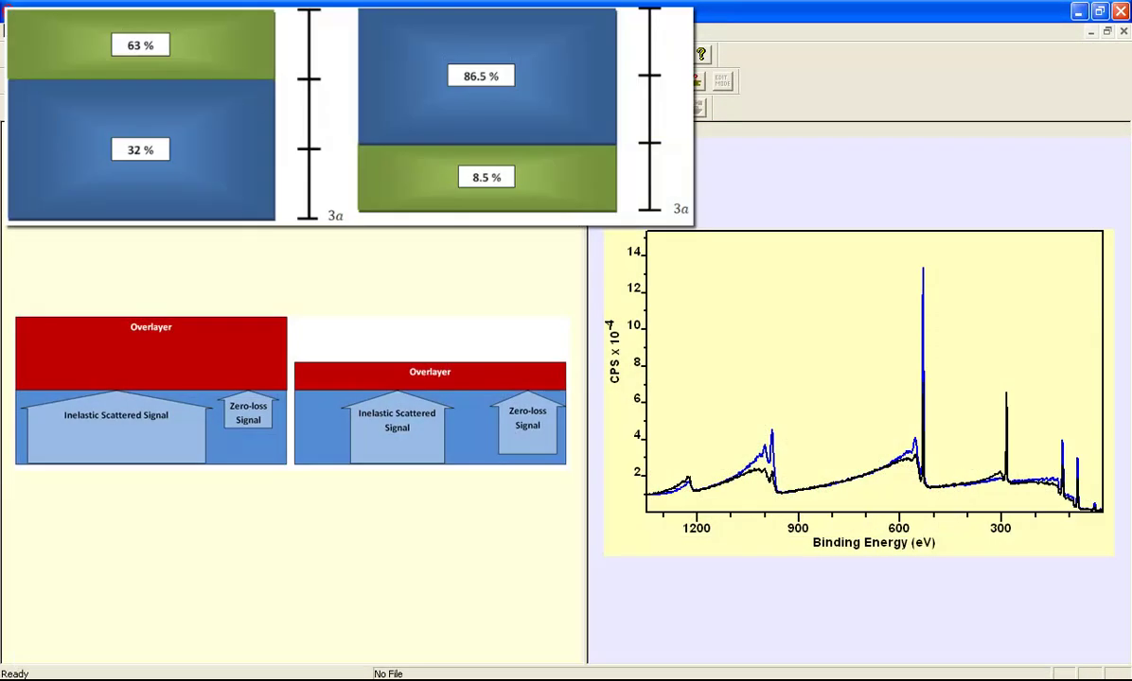
# Drag the CasaXP1 pane splitter rightward to enlarge the left pane
pyautogui.moveTo(657, 218); pyautogui.dragTo(854, 212)
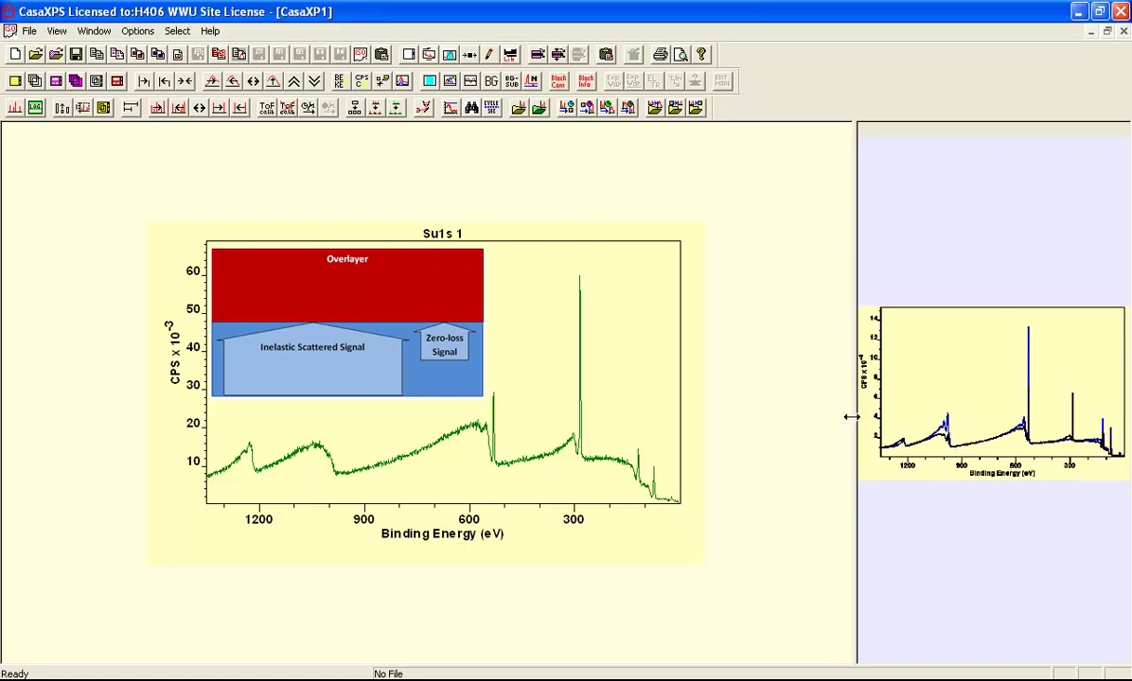
# Drag the splitter left to enlarge the overlaid survey plot, then drag it back to widen the left pane
pyautogui.moveTo(851, 417); pyautogui.dragTo(252, 352)
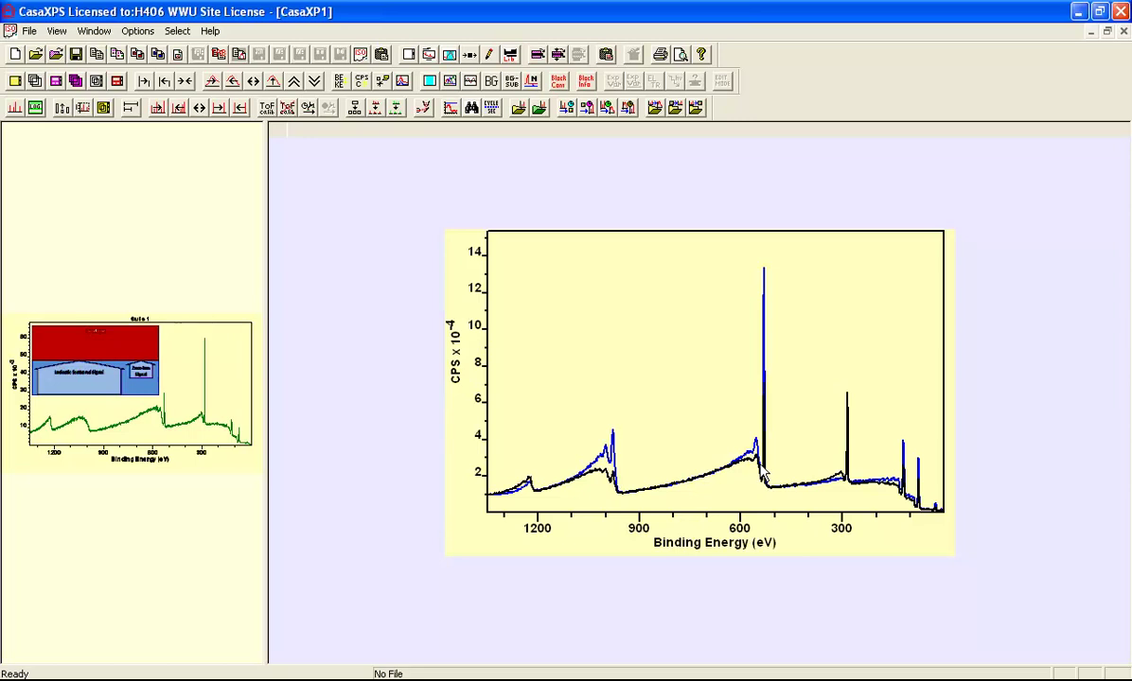
pyautogui.moveTo(266, 284); pyautogui.dragTo(772, 296)
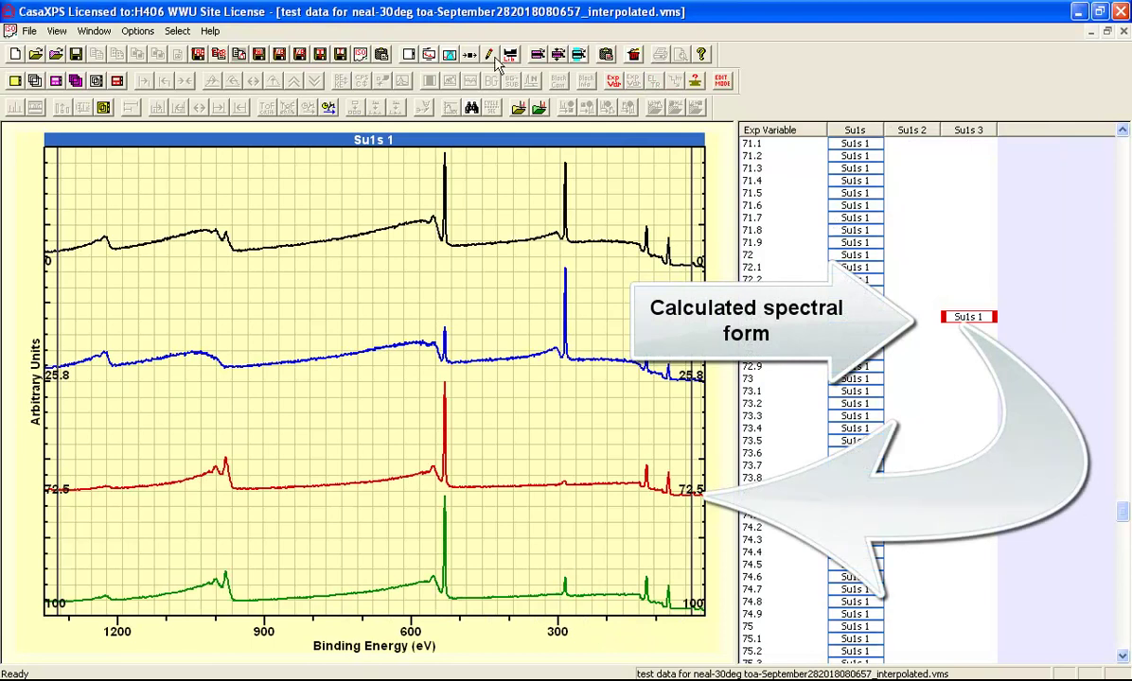
pyautogui.click(465, 55)
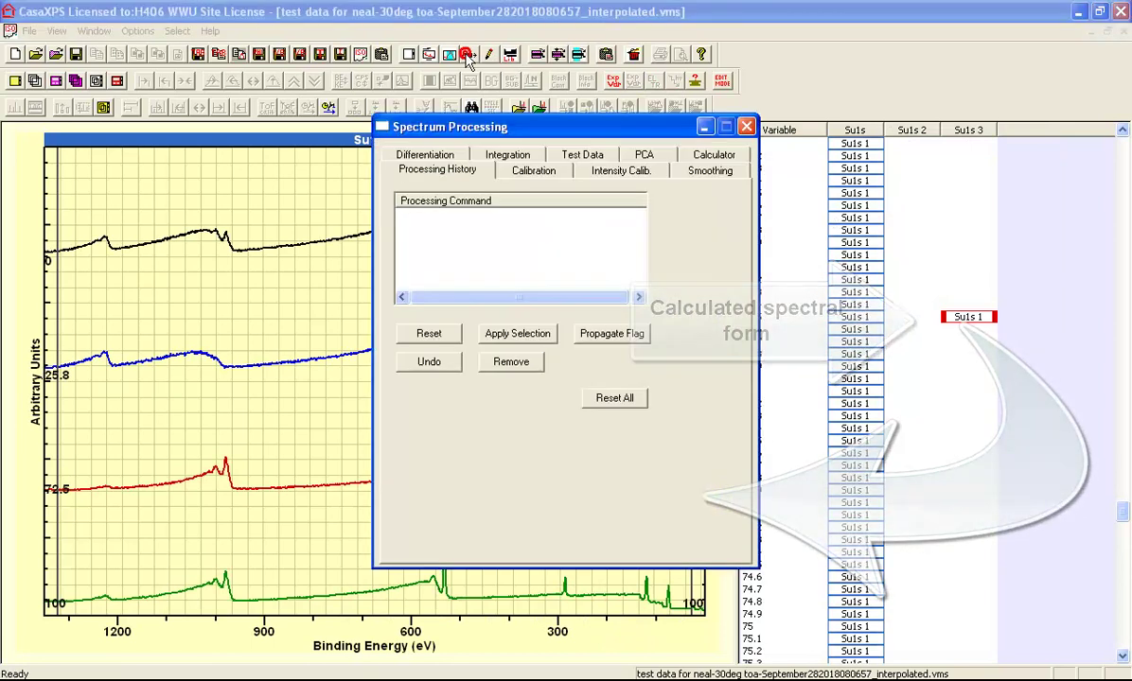
pyautogui.click(712, 155)
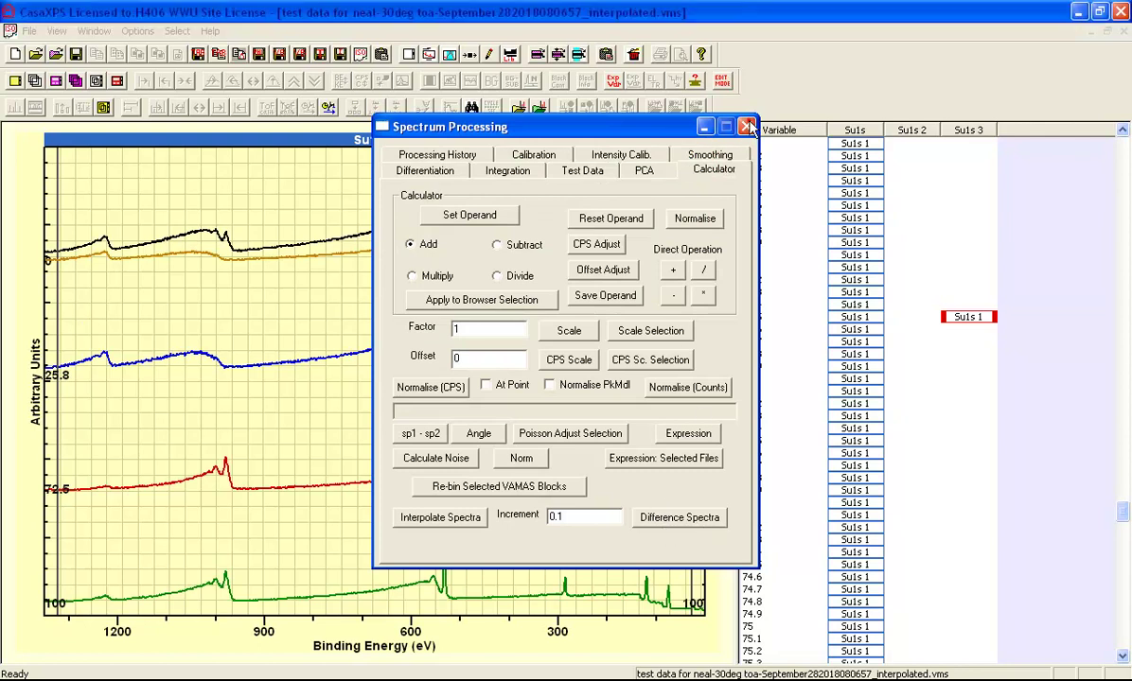
pyautogui.click(705, 126)
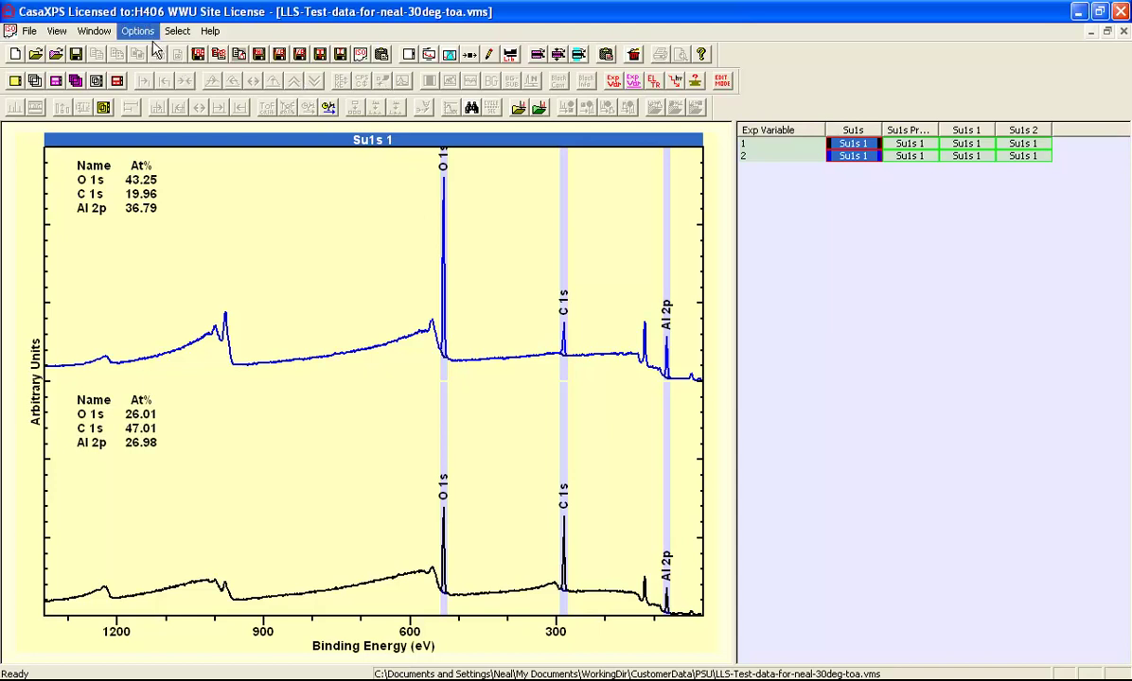
# Open a new window and overlay the row 1 Su1s, Su1s 1 and Su1s 2 spectra
pyautogui.click(95, 30)
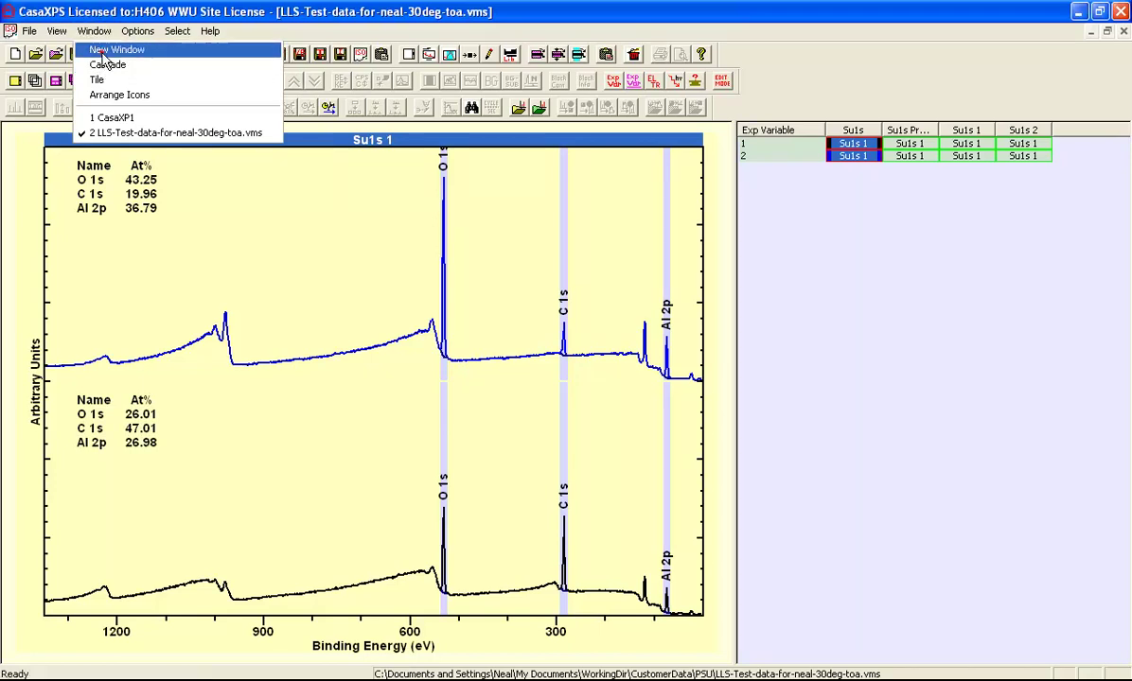
pyautogui.click(104, 50)
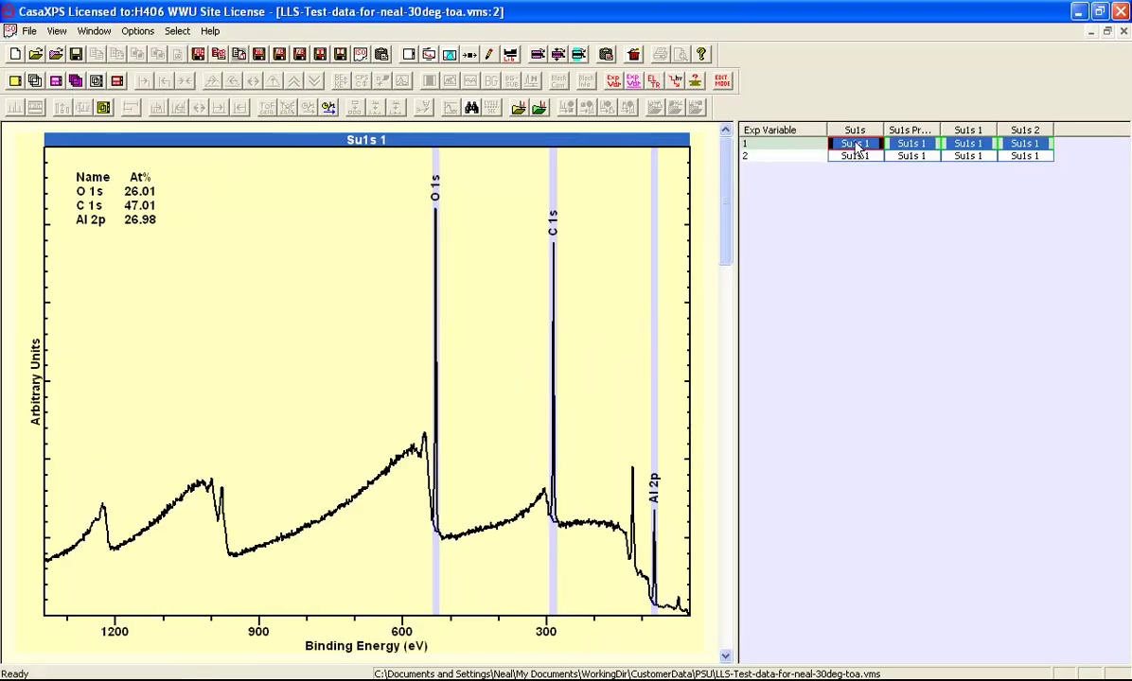
pyautogui.click(845, 148)
pyautogui.click(846, 148)
pyautogui.keyDown('ctrl'); pyautogui.click(968, 144); pyautogui.keyUp('ctrl')
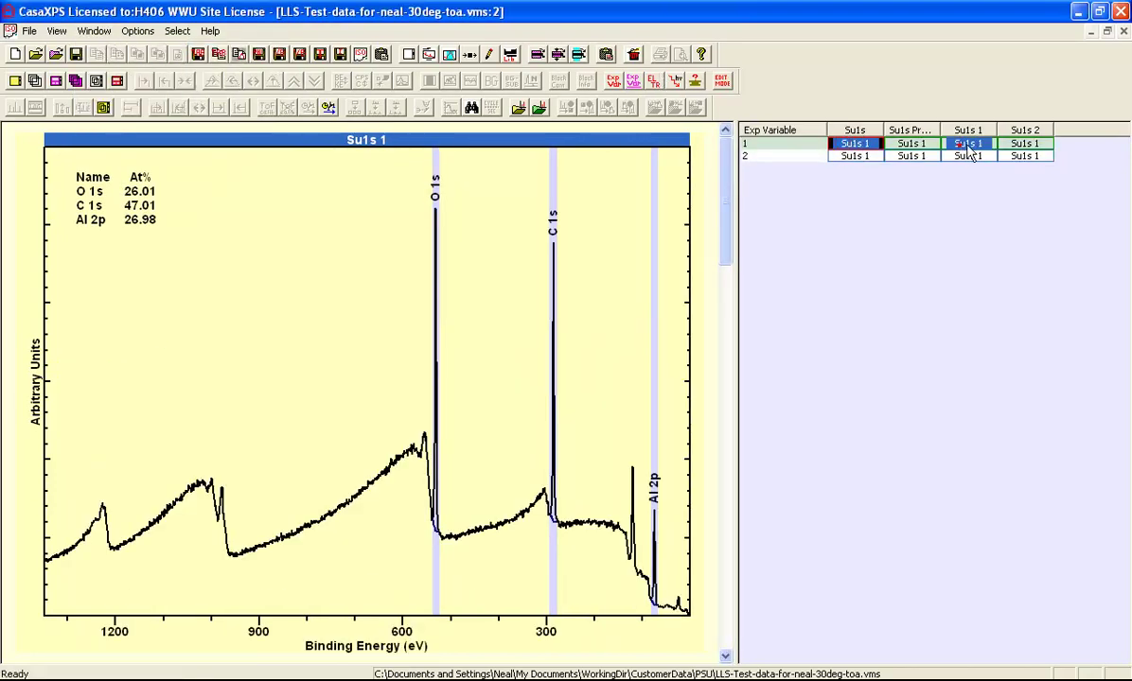
pyautogui.keyDown('ctrl'); pyautogui.click(1019, 145); pyautogui.keyUp('ctrl')
pyautogui.click(34, 80)
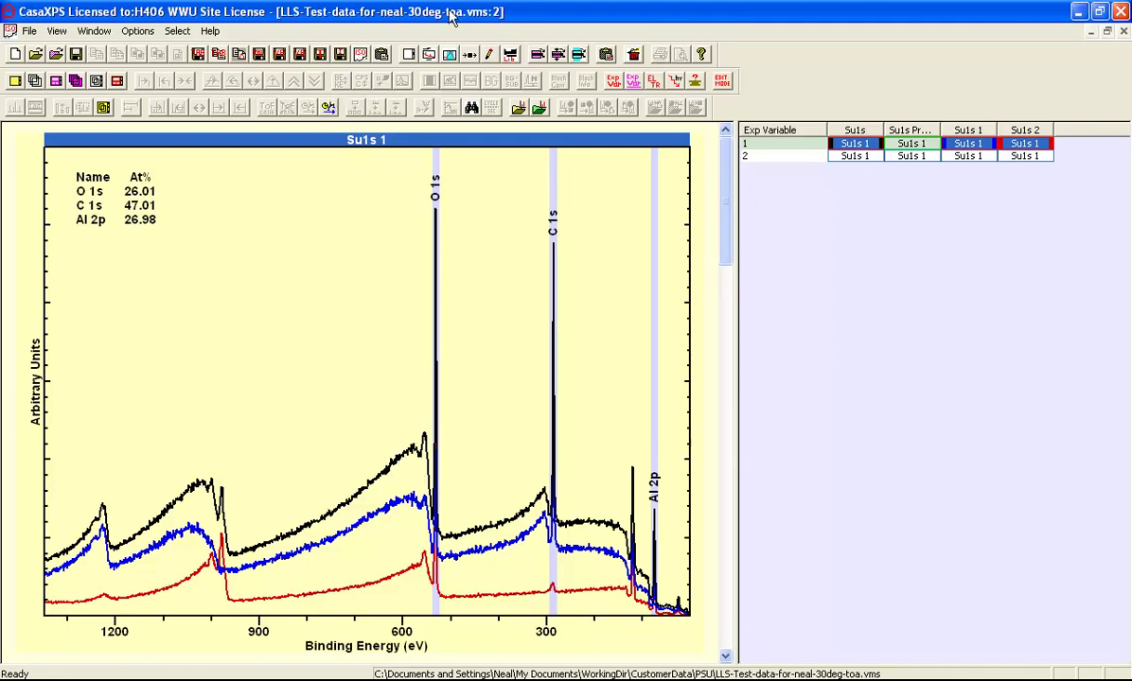
# Move to the second sample's row to overlay its survey with the thick- and thin-film components
pyautogui.press('Down')
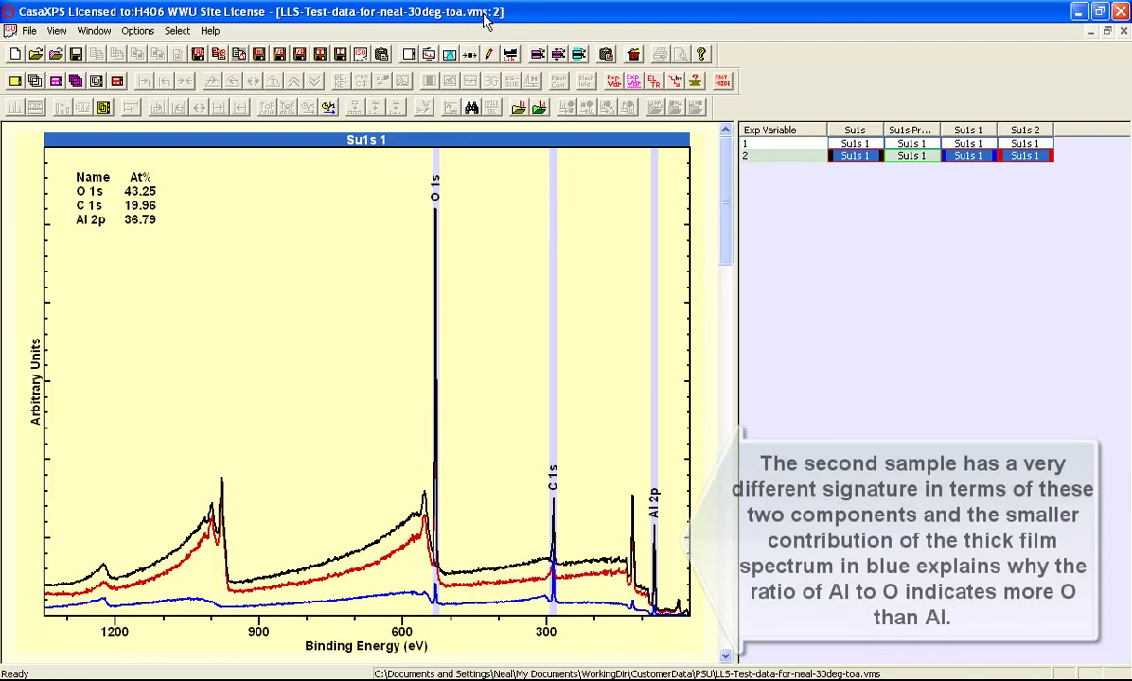